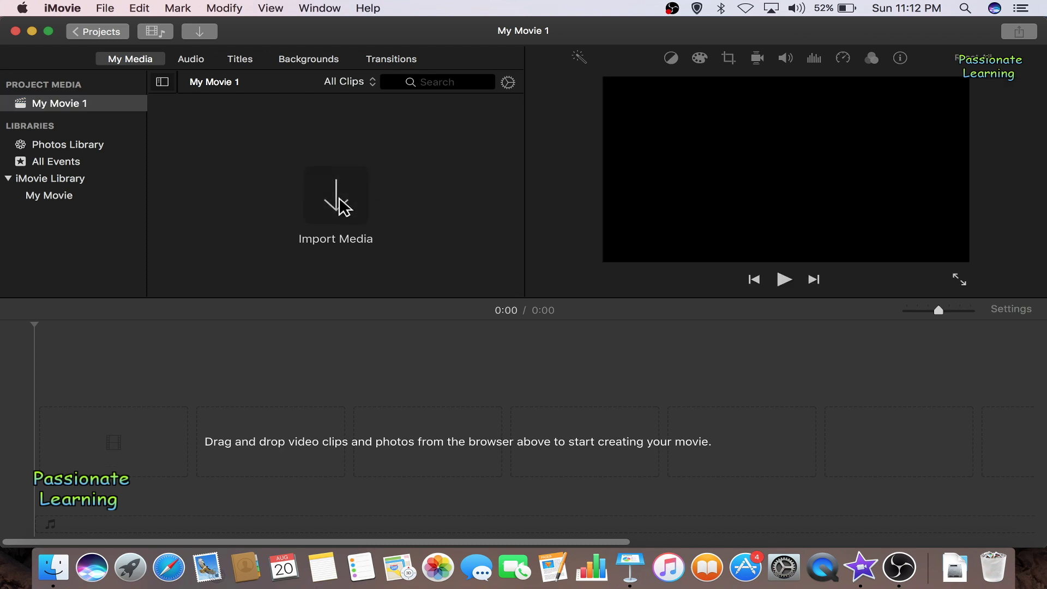
Import Cat With Noise-1080HB-Noise100.mp4 from the Desktop and drag it onto the timeline
{"action": "left_click", "coordinate": [339, 199]}
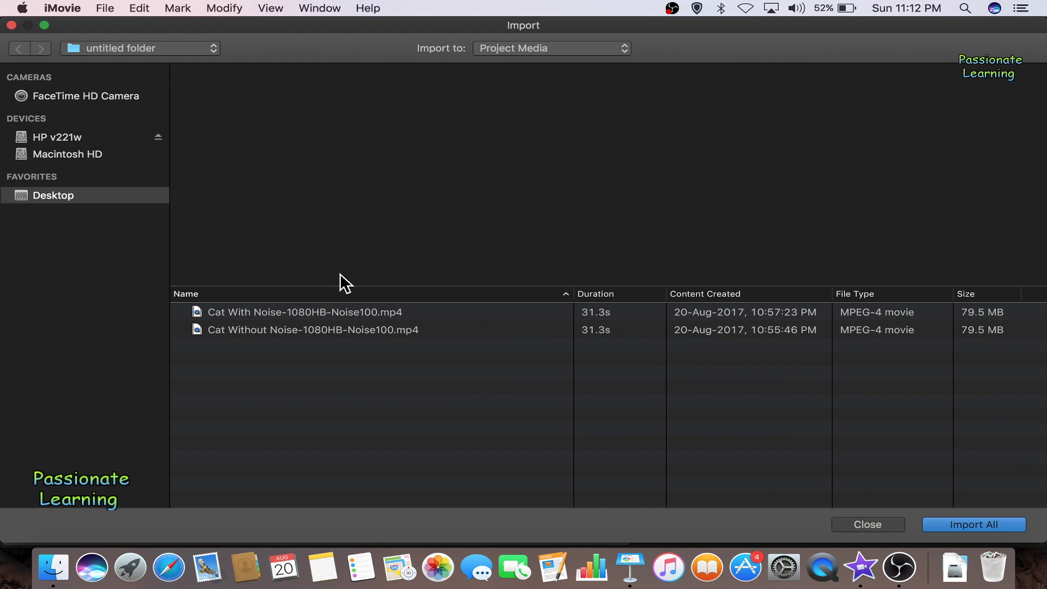
{"action": "left_click", "coordinate": [306, 312]}
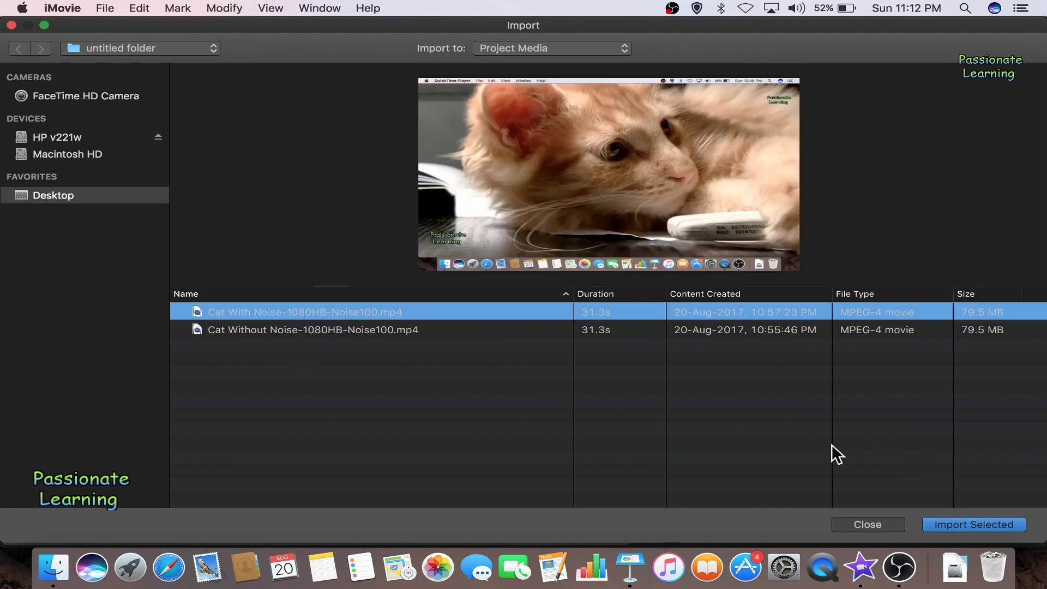
{"action": "left_click", "coordinate": [971, 525]}
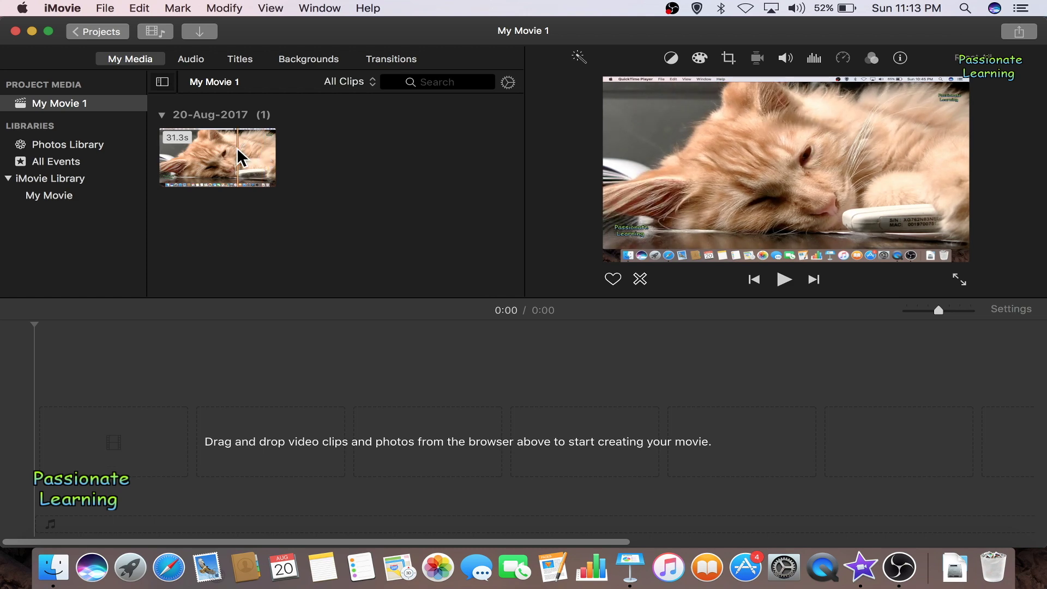
{"action": "left_click_drag", "start_coordinate": [241, 159], "coordinate": [70, 458]}
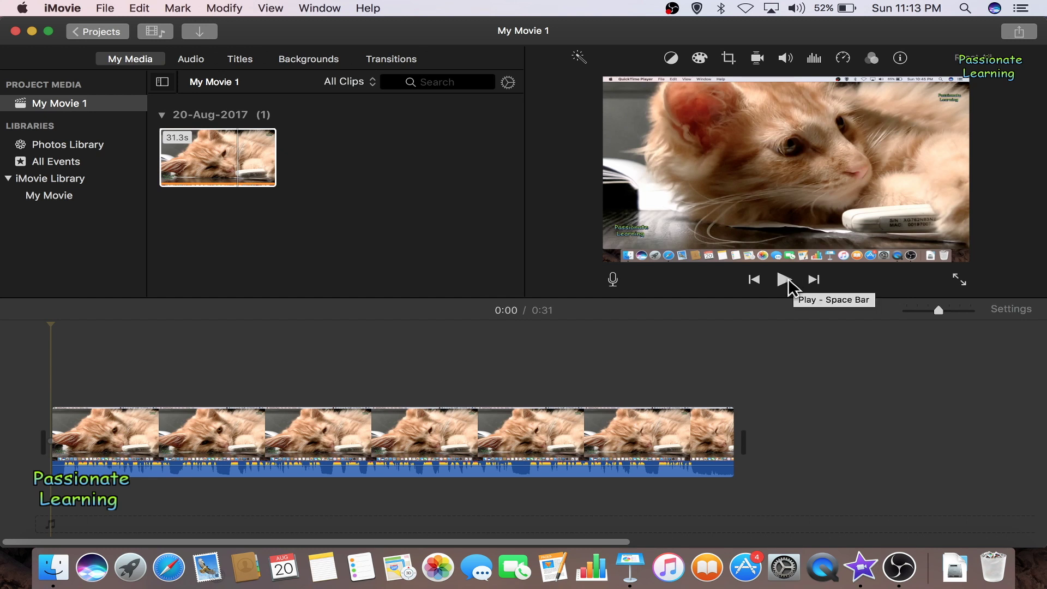
Play the 0:31 cat movie through to its end, adjusting the system volume while it plays
{"action": "left_click", "coordinate": [785, 280]}
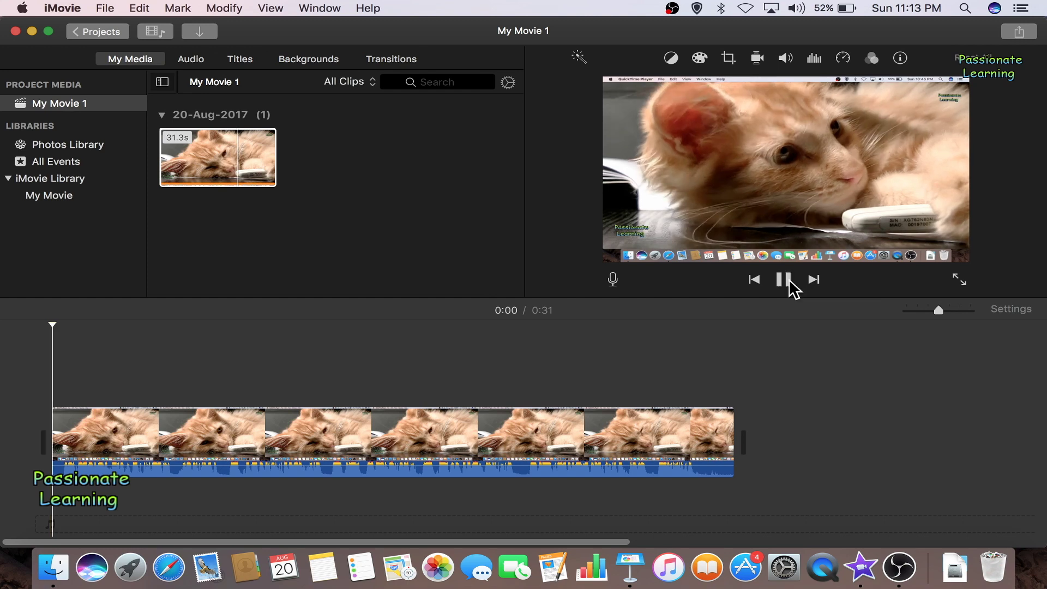
{"action": "key", "text": "XF86AudioRaiseVolume"}
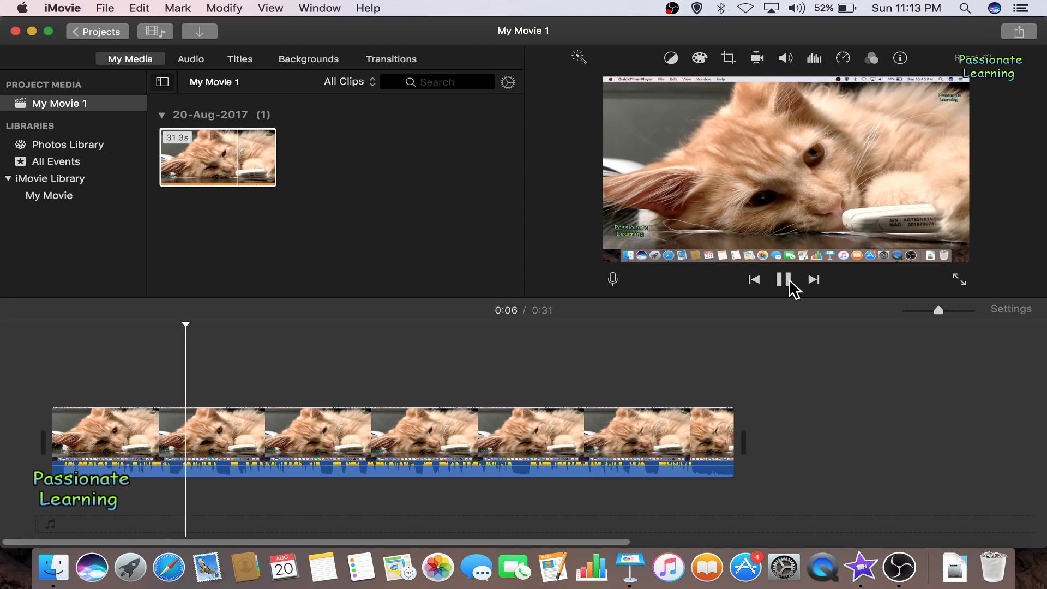
{"action": "key", "text": "XF86AudioRaiseVolume"}
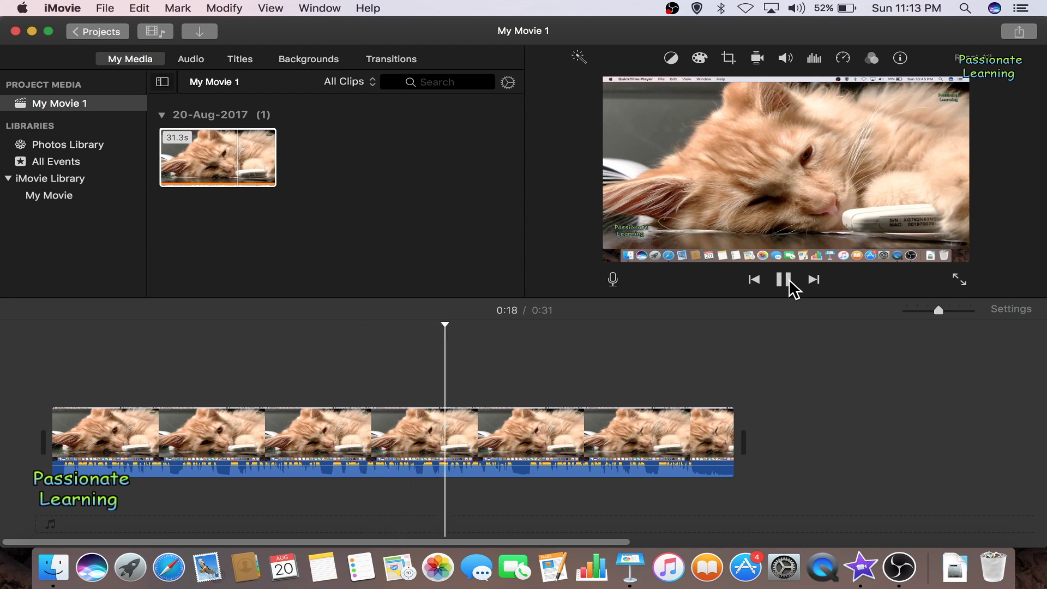
{"action": "key", "text": "XF86AudioLowerVolume"}
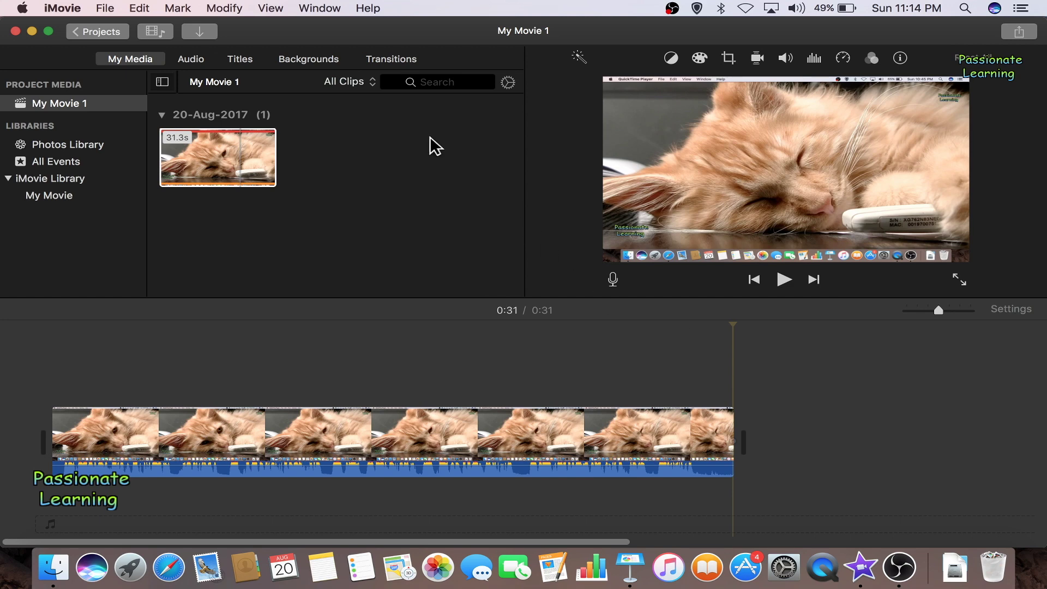
Import Cat Without Noise-1080HB-Noise100.mp4 and place it after the first clip, making a 1:02 movie
{"action": "left_click", "coordinate": [205, 32]}
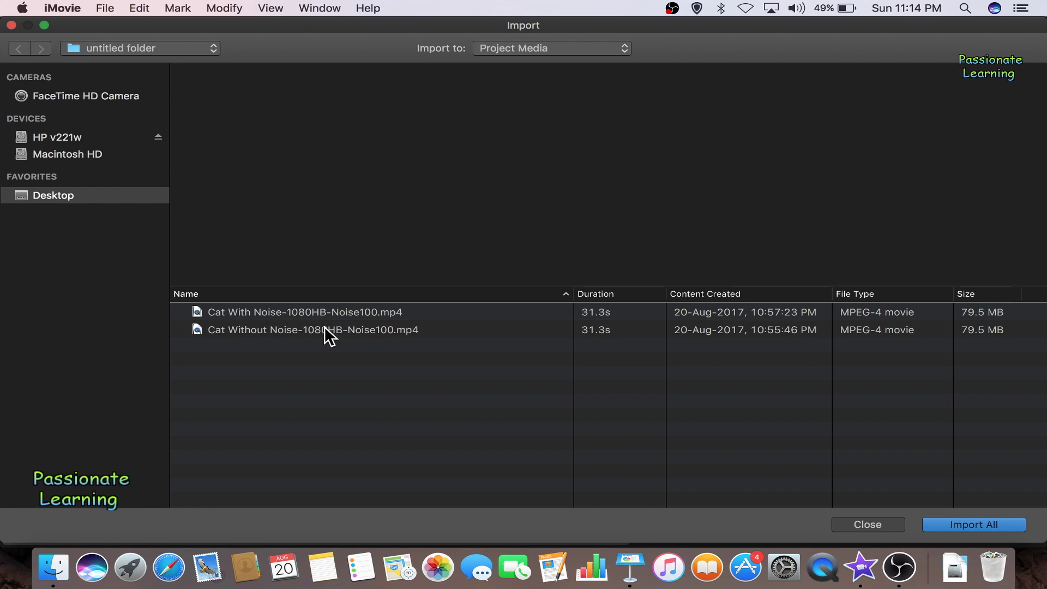
{"action": "left_click", "coordinate": [325, 329]}
{"action": "left_click", "coordinate": [972, 524]}
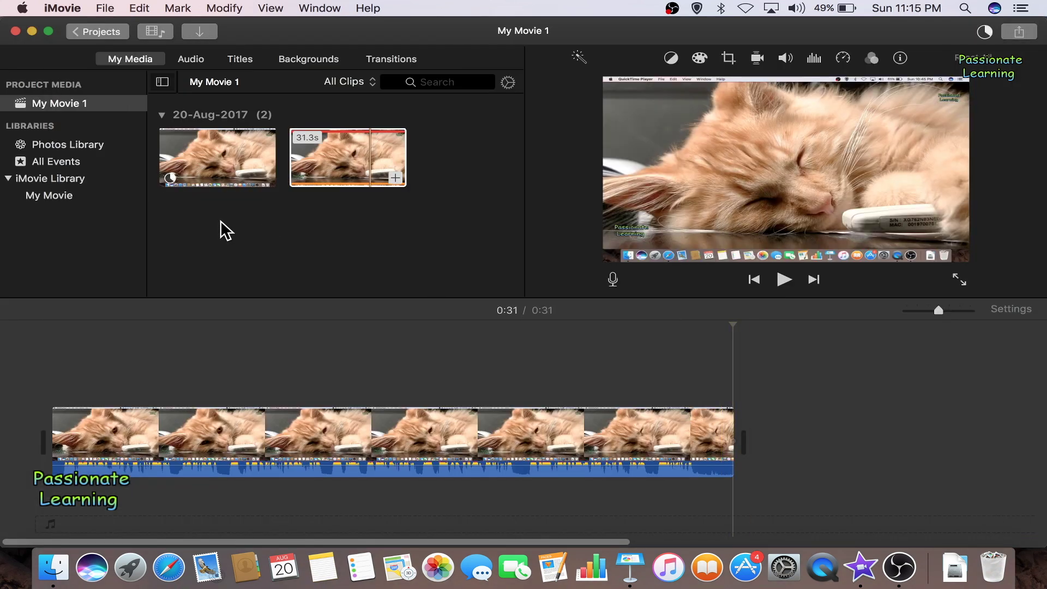
{"action": "left_click_drag", "start_coordinate": [212, 168], "coordinate": [771, 444]}
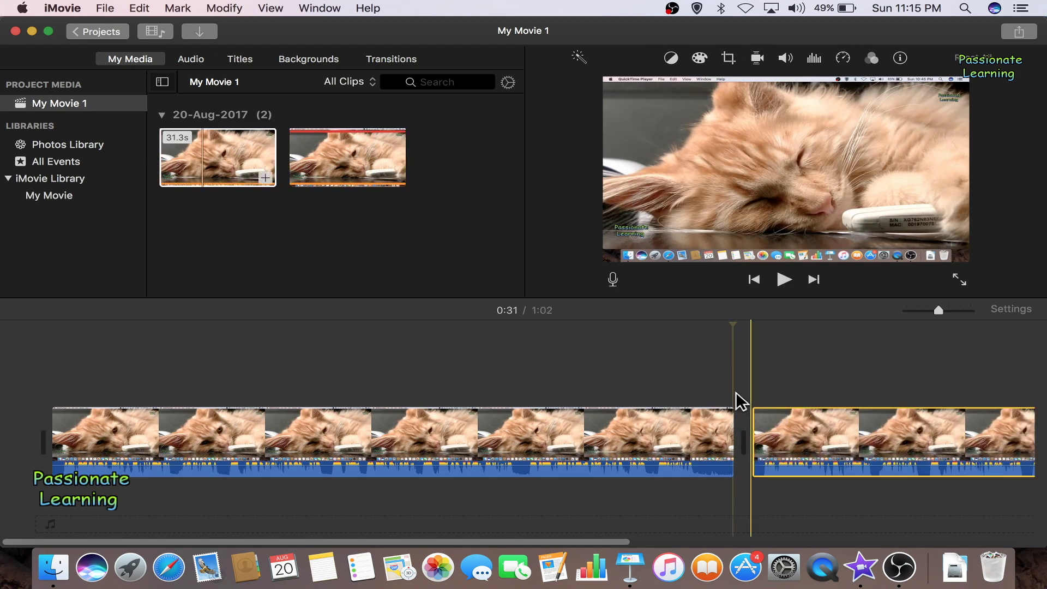
Play the newly added clip, turning the system volume up and then down one step
{"action": "left_click", "coordinate": [785, 282]}
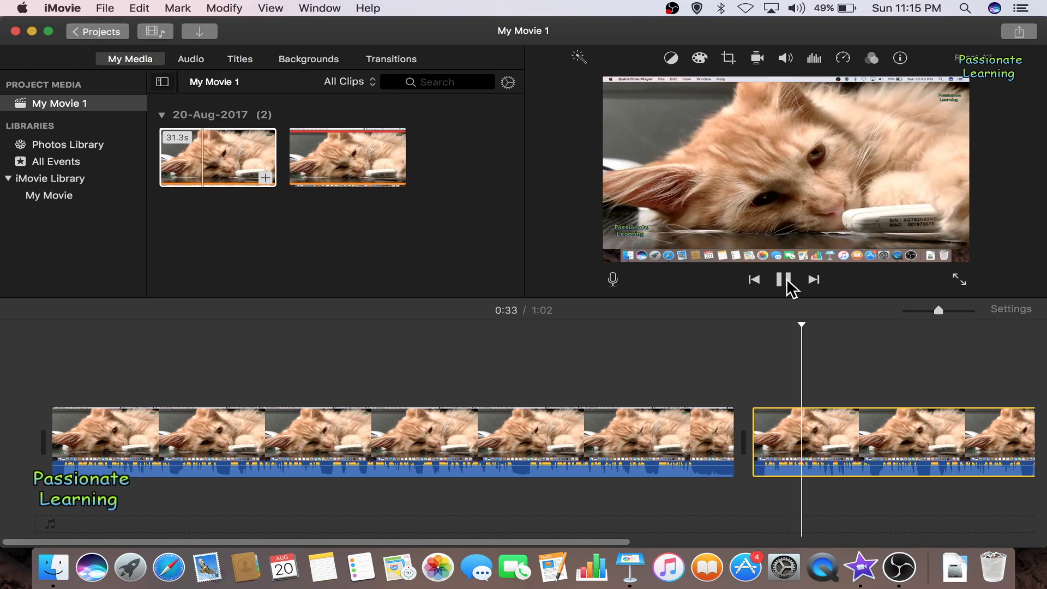
{"action": "key", "text": "XF86AudioRaiseVolume"}
{"action": "key", "text": "XF86AudioRaiseVolume"}
{"action": "key", "text": "XF86AudioRaiseVolume"}
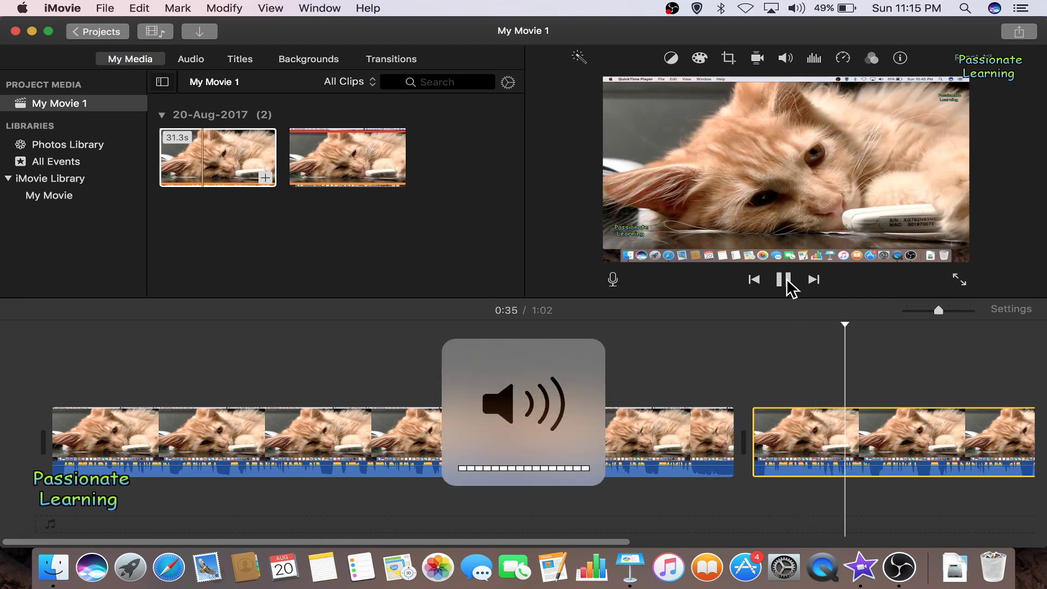
{"action": "key", "text": "XF86AudioLowerVolume"}
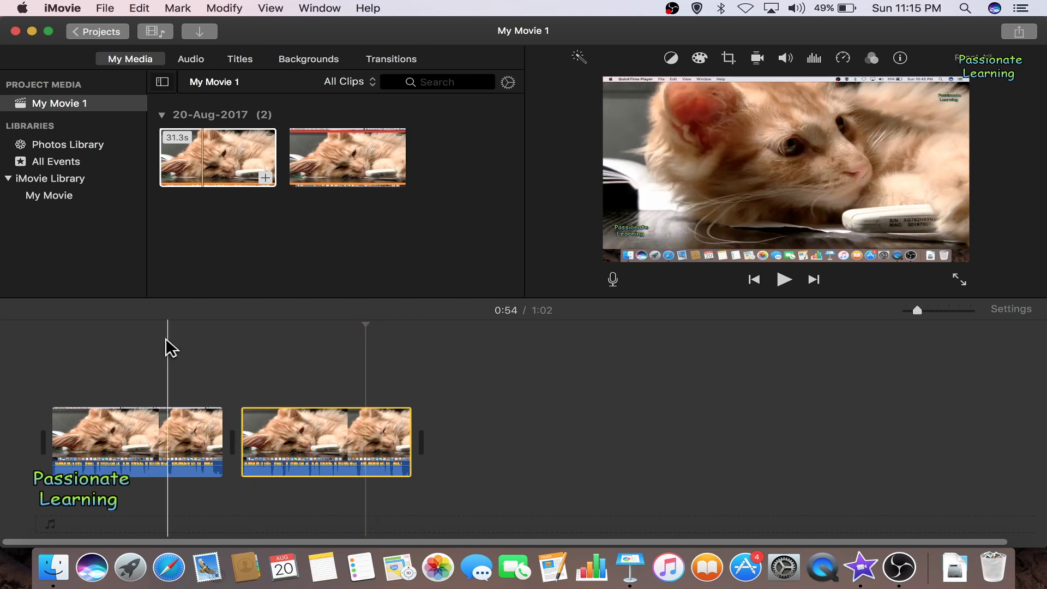
Enable Reduce background noise on the first clip at 60% and play the movie from the start
{"action": "left_click", "coordinate": [49, 328]}
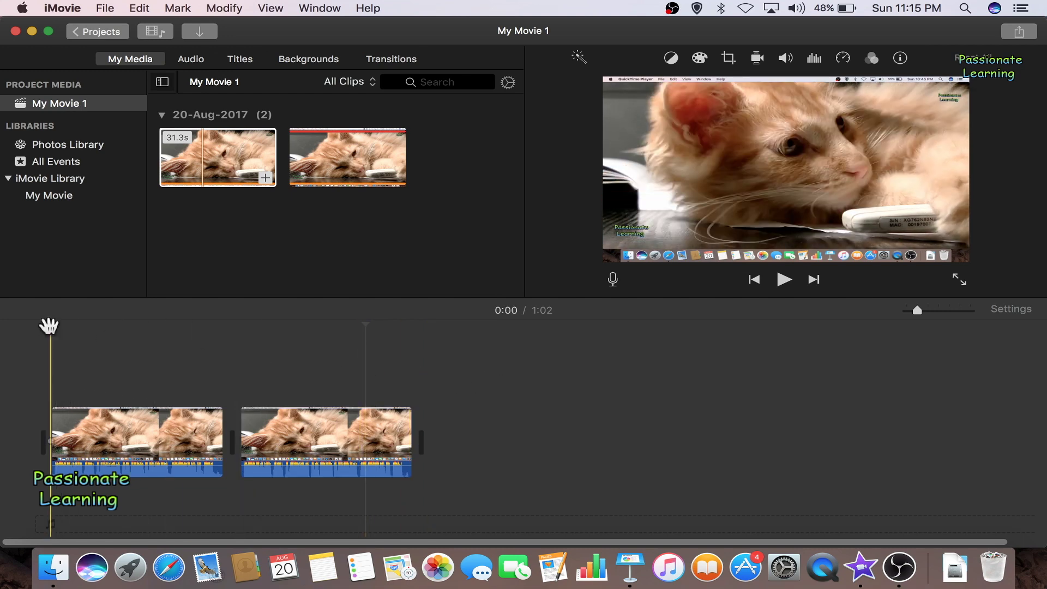
{"action": "left_click", "coordinate": [813, 59]}
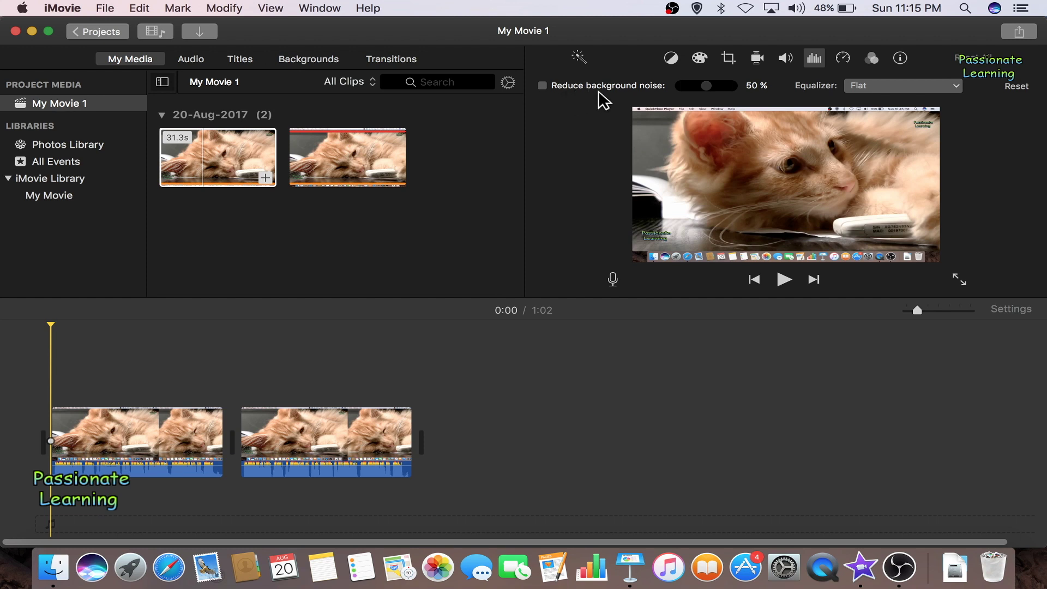
{"action": "left_click", "coordinate": [543, 85]}
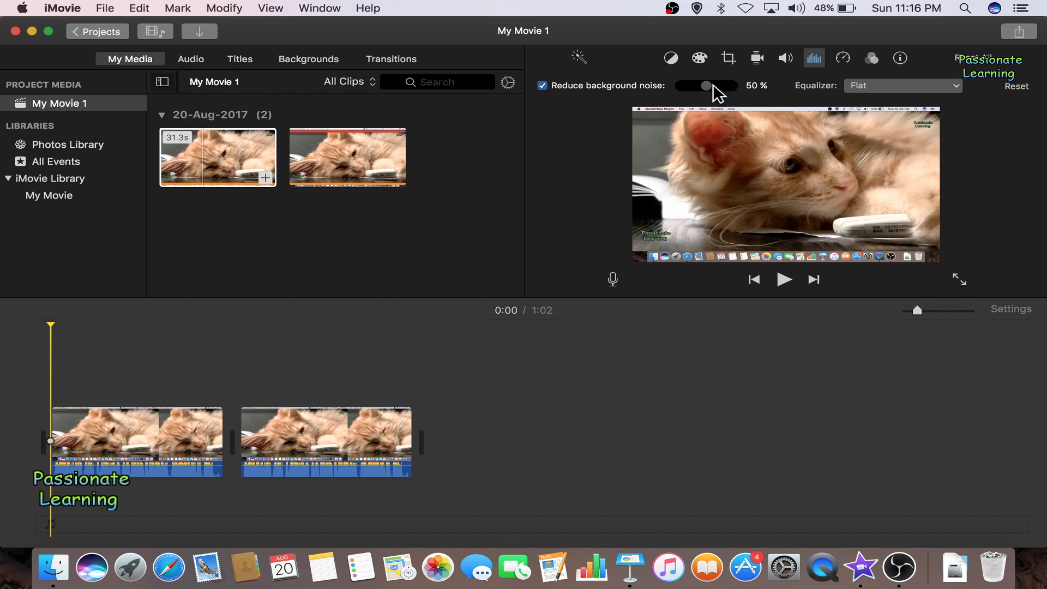
{"action": "left_click_drag", "start_coordinate": [708, 89], "coordinate": [699, 93]}
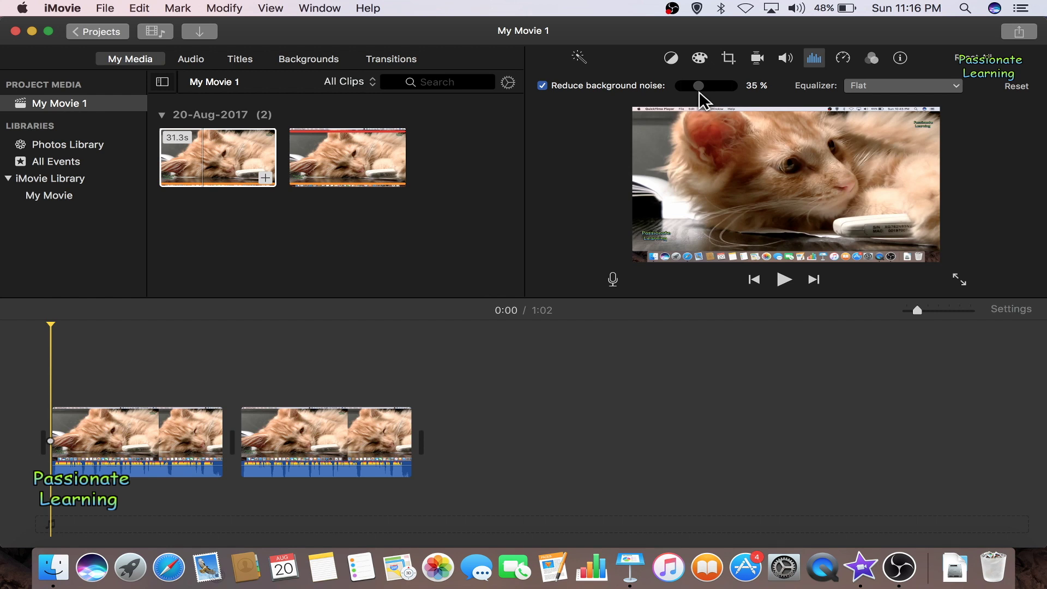
{"action": "left_click_drag", "start_coordinate": [699, 93], "coordinate": [714, 91]}
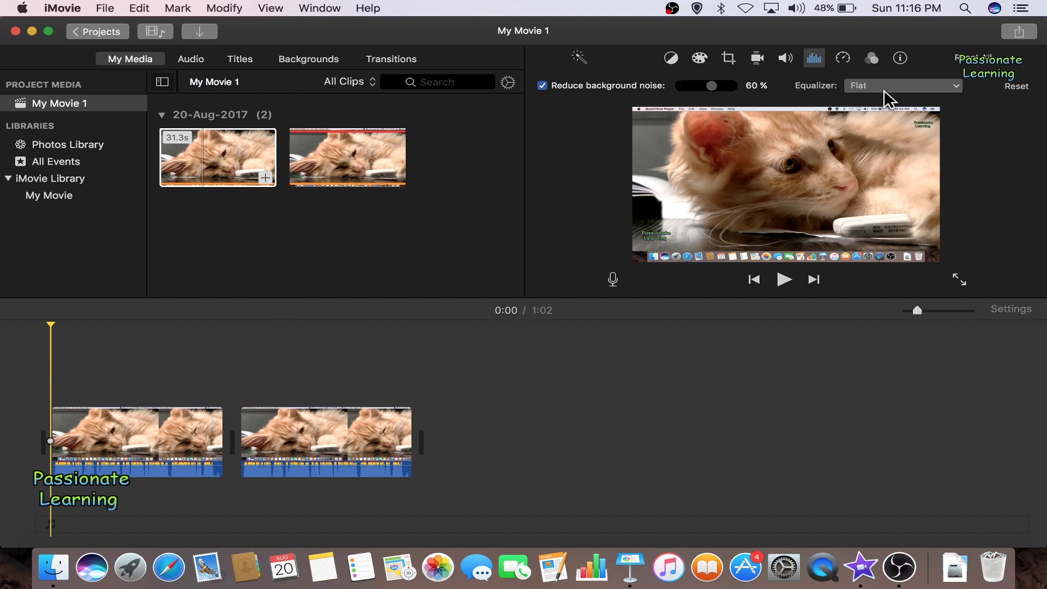
{"action": "left_click", "coordinate": [784, 281]}
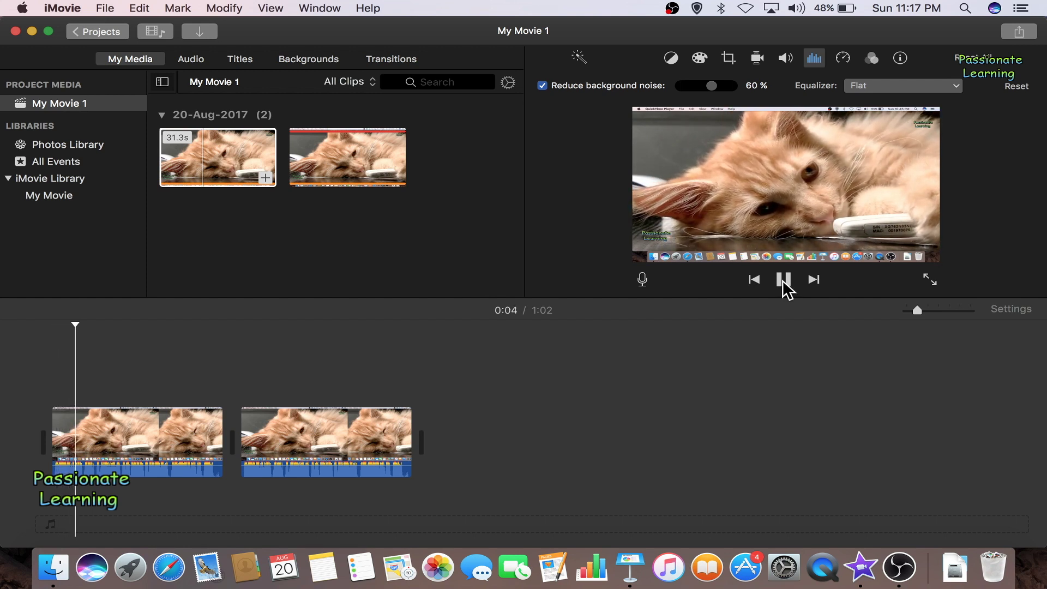
Turn Reduce background noise off and replay from the start to compare, pausing at 0:07
{"action": "left_click", "coordinate": [785, 280]}
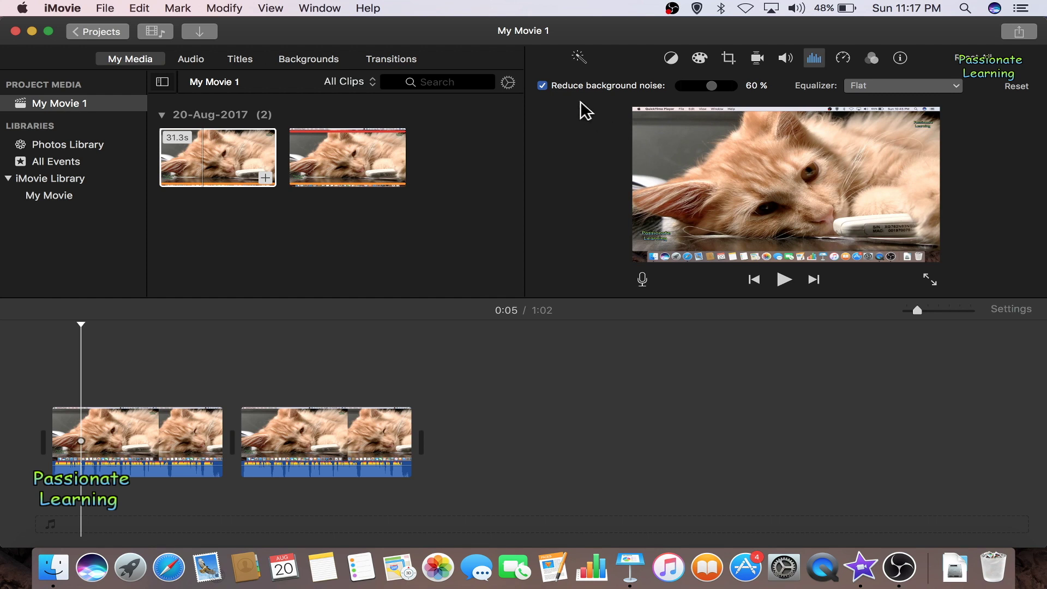
{"action": "left_click", "coordinate": [542, 86]}
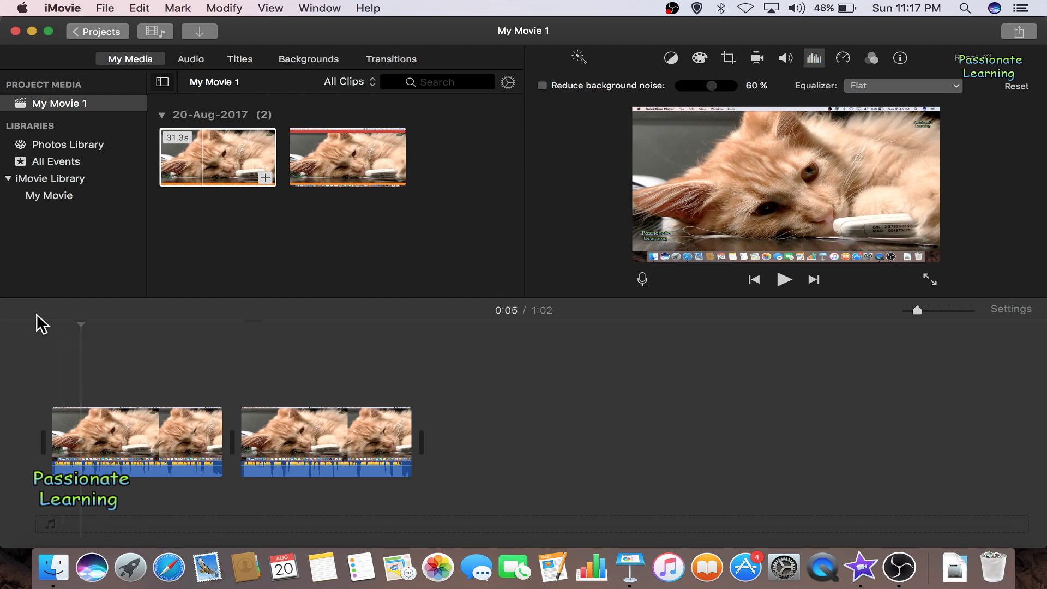
{"action": "left_click", "coordinate": [47, 327]}
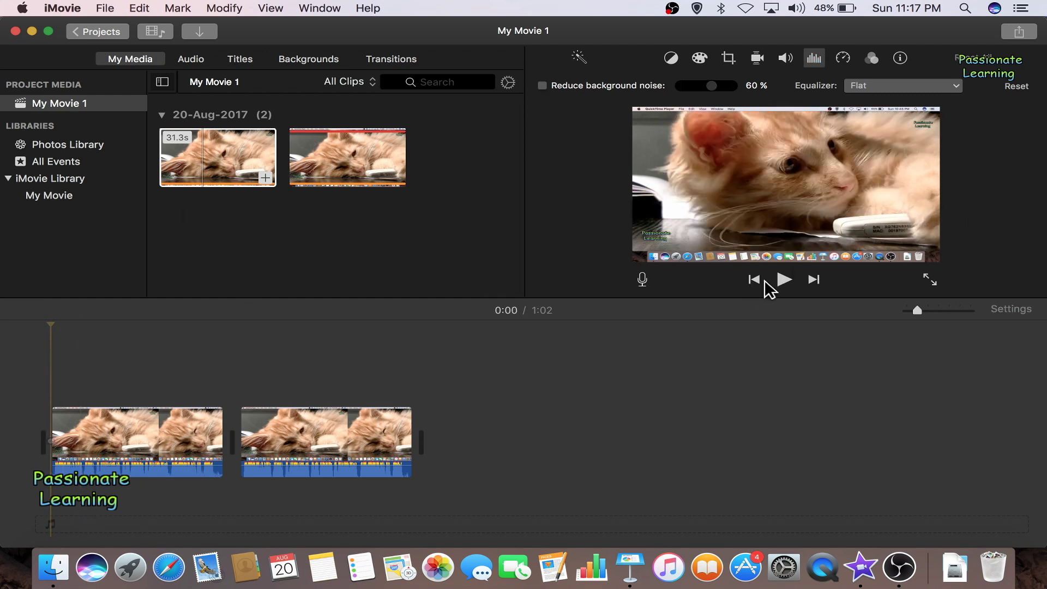
{"action": "left_click", "coordinate": [784, 280]}
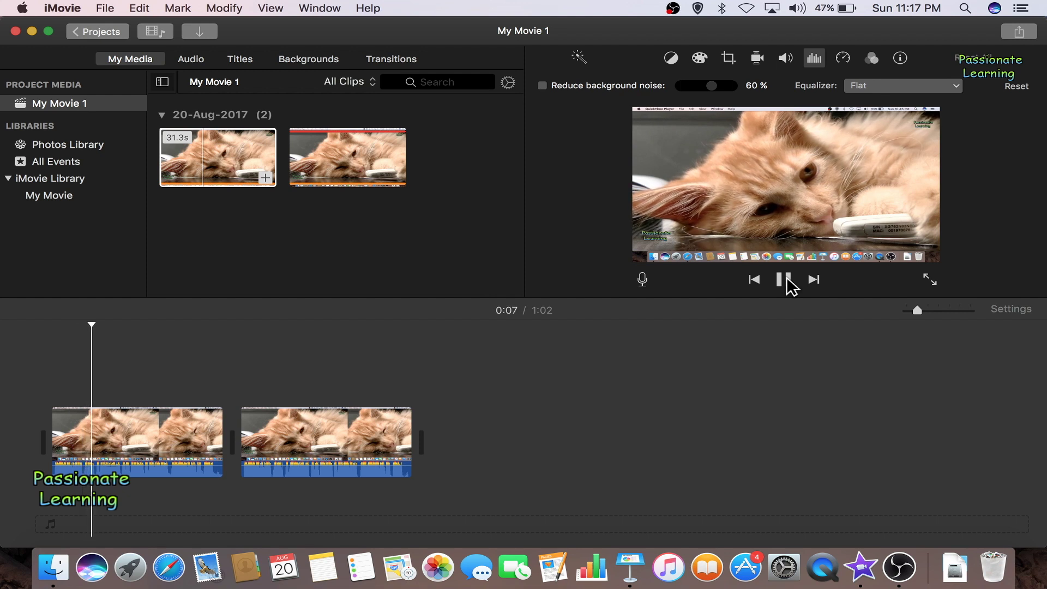
{"action": "left_click", "coordinate": [788, 281]}
Re-enable Reduce background noise at 100% and return the playhead to 0:00
{"action": "left_click", "coordinate": [543, 85]}
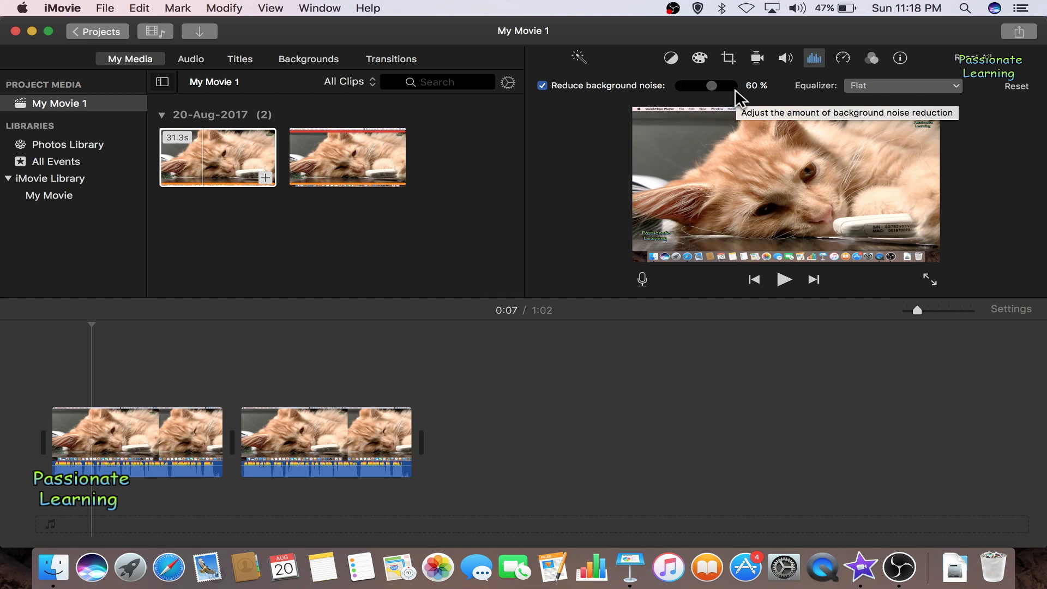
{"action": "left_click", "coordinate": [736, 90]}
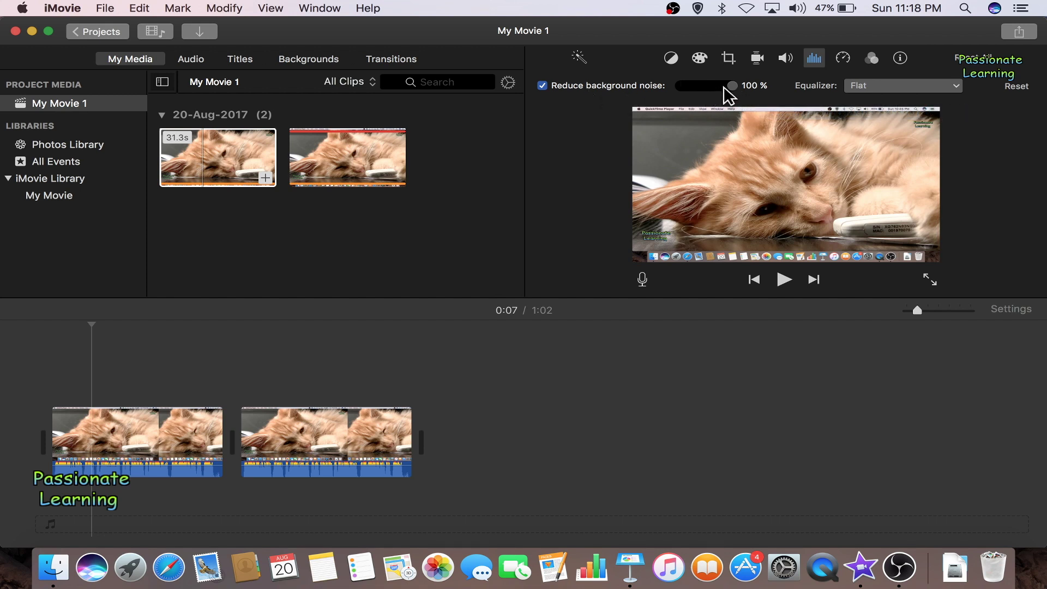
{"action": "left_click", "coordinate": [37, 358]}
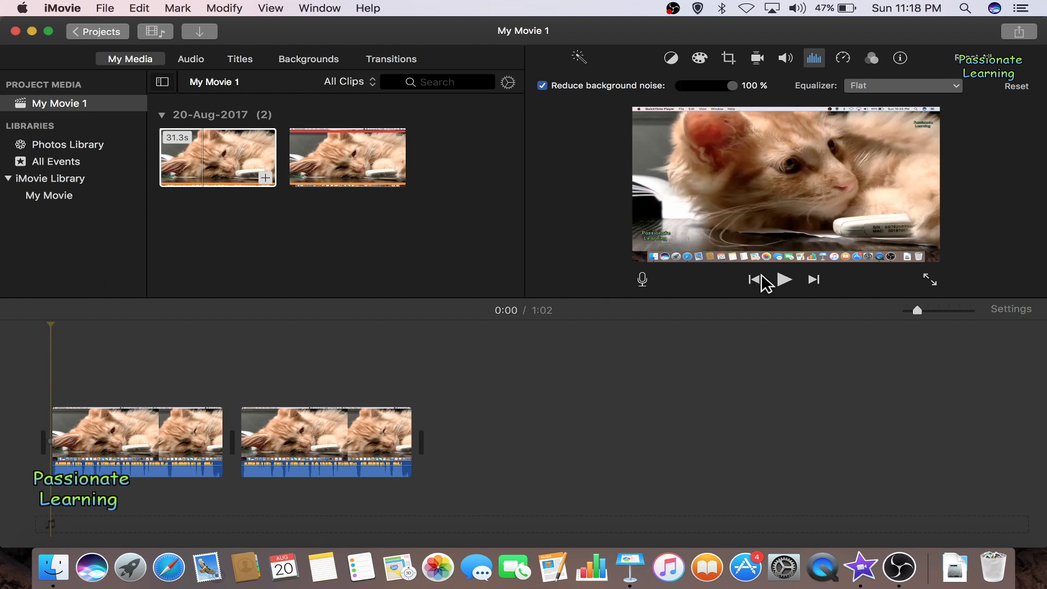
{"action": "left_click", "coordinate": [786, 284]}
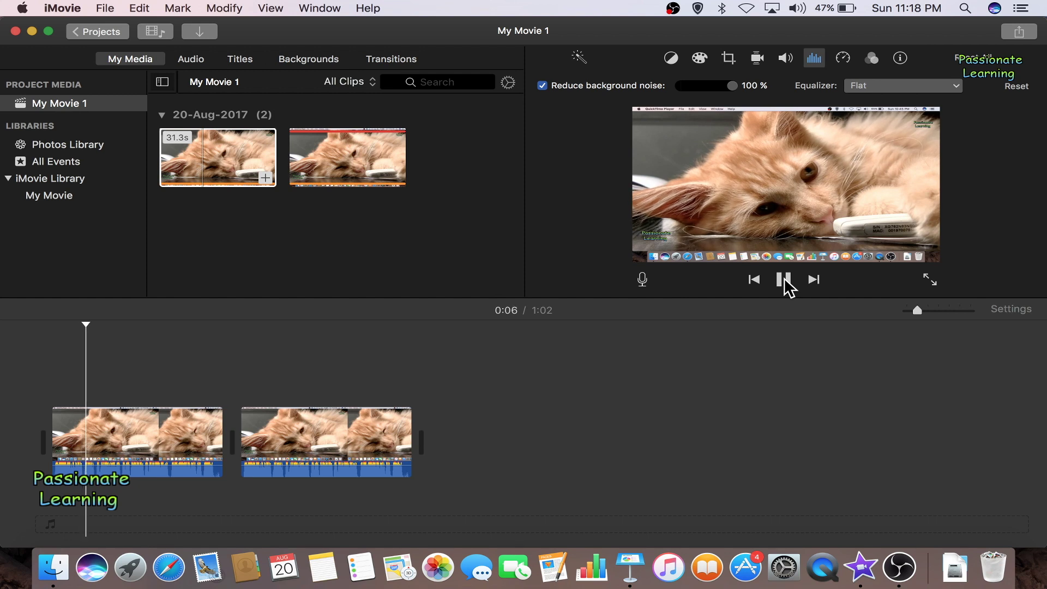
{"action": "left_click", "coordinate": [784, 280]}
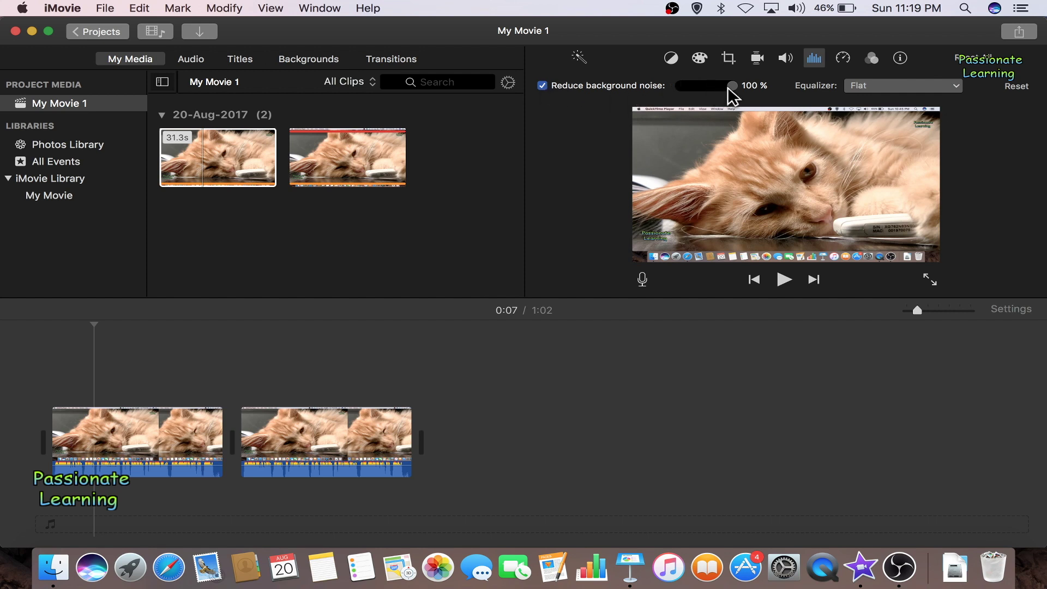
{"action": "mouse_move", "coordinate": [729, 87]}
{"action": "left_mouse_down"}
{"action": "mouse_move", "coordinate": [709, 90]}
{"action": "mouse_move", "coordinate": [742, 86]}
{"action": "left_mouse_up"}
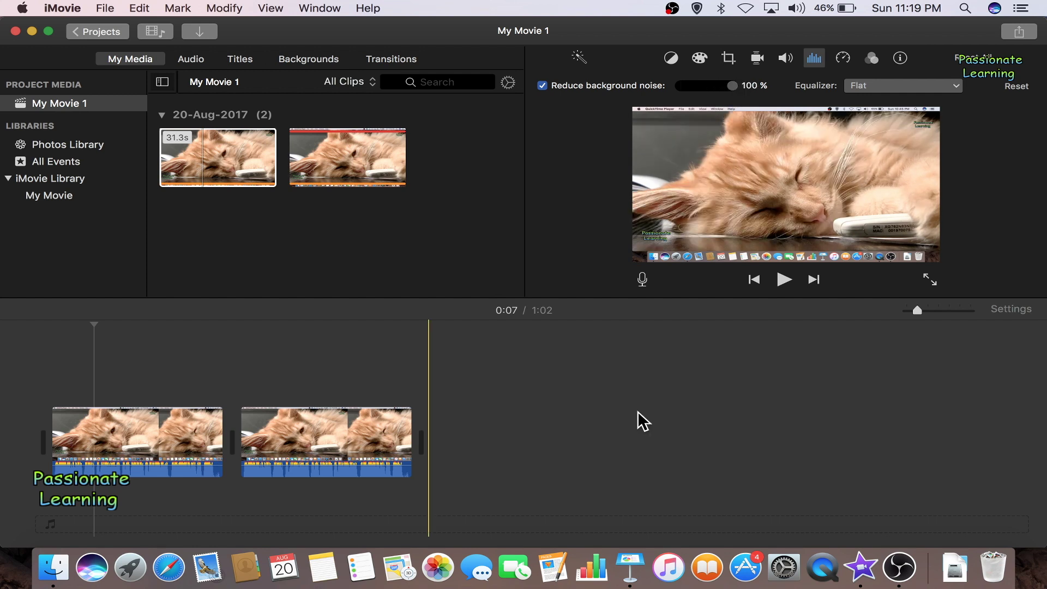